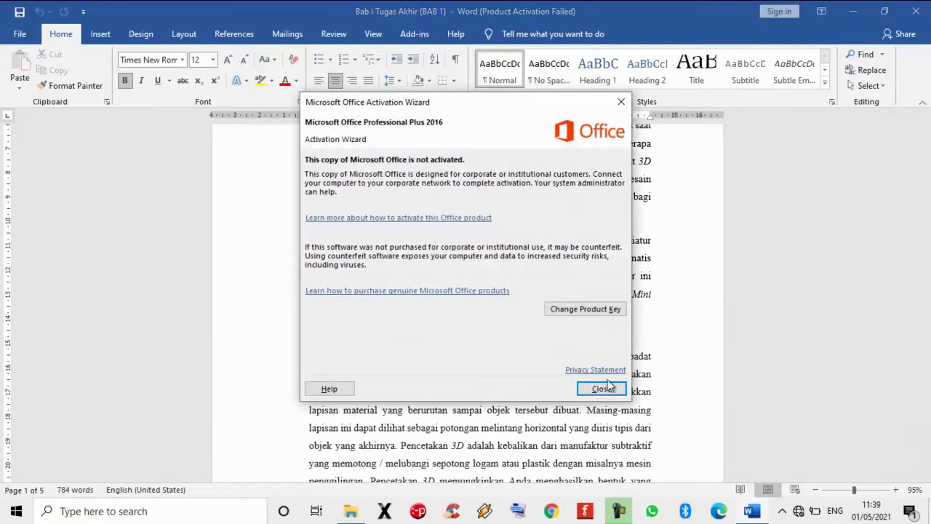
Dismiss the activation notice and look through all pages of the BAB I chapter.
click(611, 393)
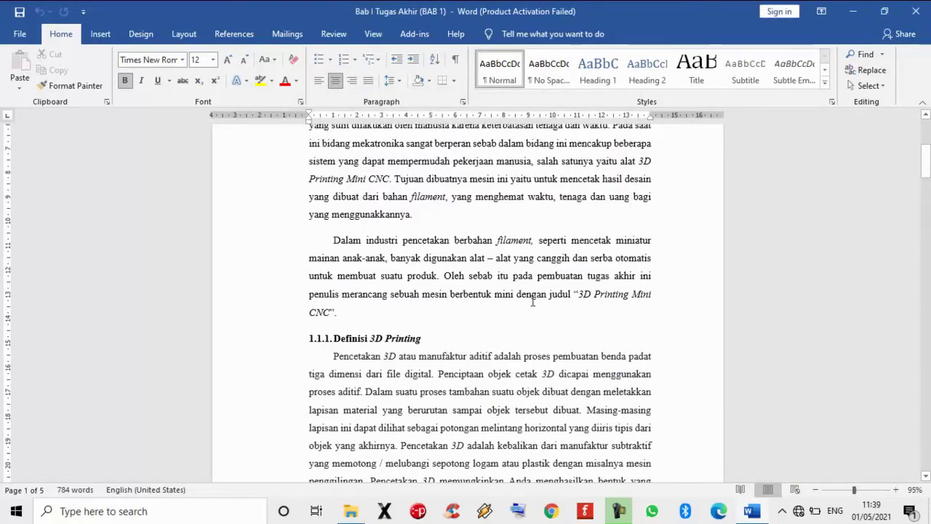
scroll(533, 302, down, 15)
scroll(532, 305, down, 10)
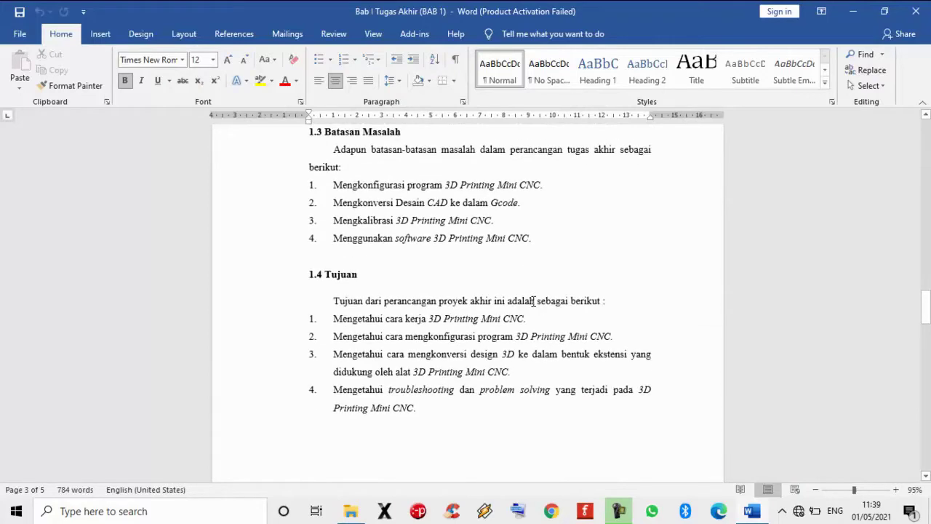
scroll(532, 302, down, 15)
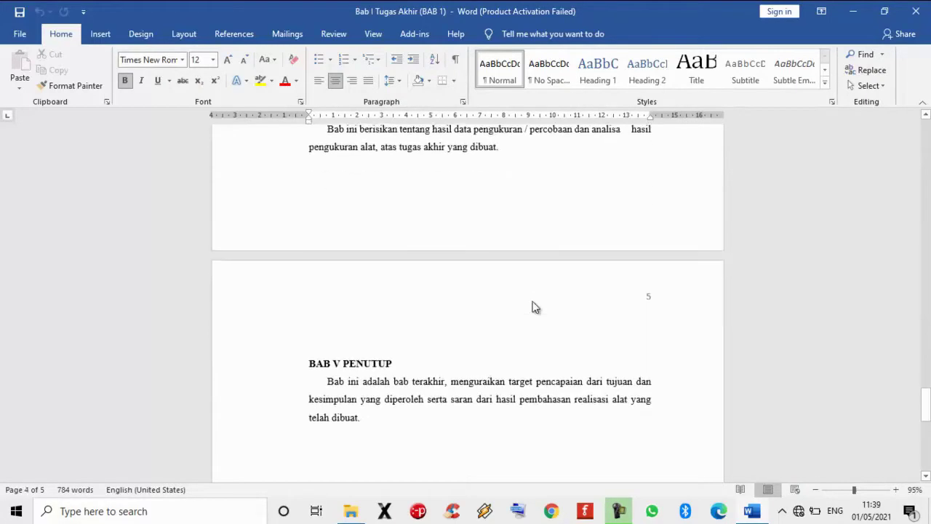
scroll(532, 304, down, 5)
scroll(436, 291, up, 6)
scroll(378, 379, up, 20)
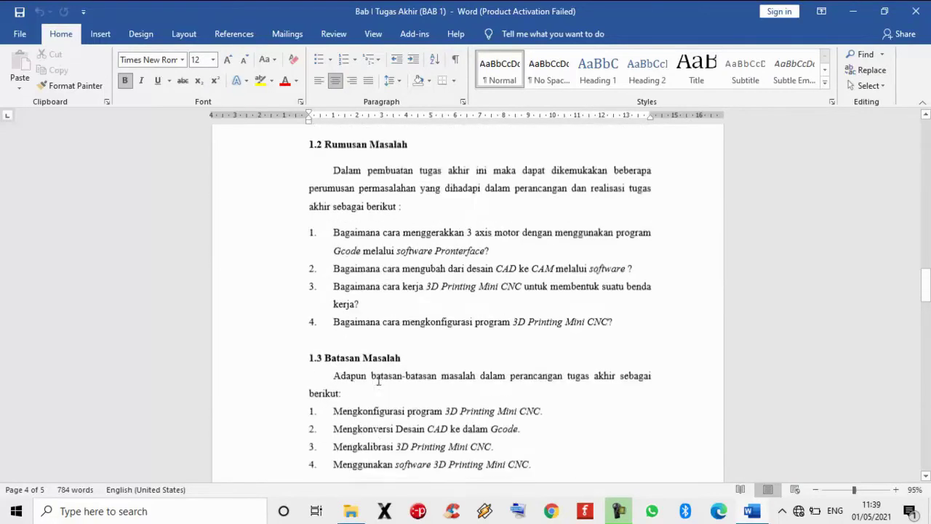
scroll(378, 379, up, 20)
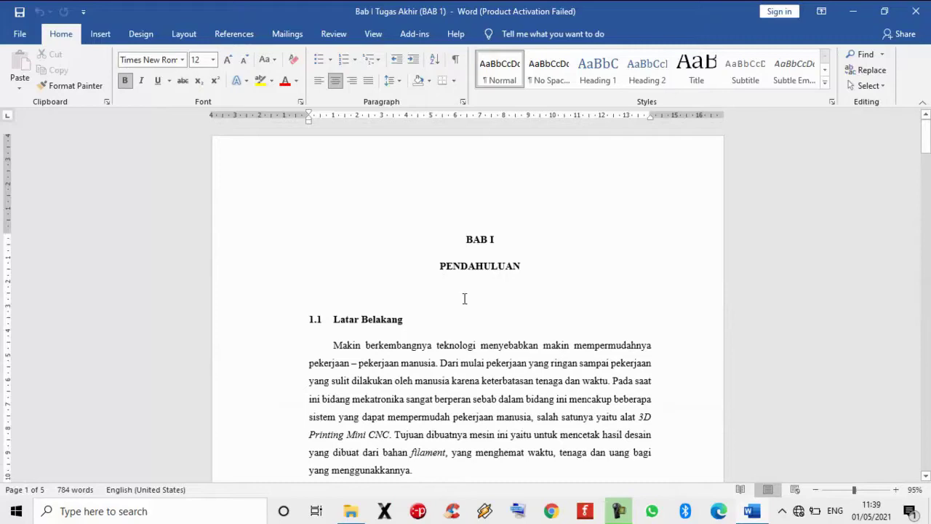
Insert a Next Page section break after the closing paragraph of the BAB V PENUTUP text at the document's end.
scroll(462, 294, down, 20)
scroll(468, 314, down, 15)
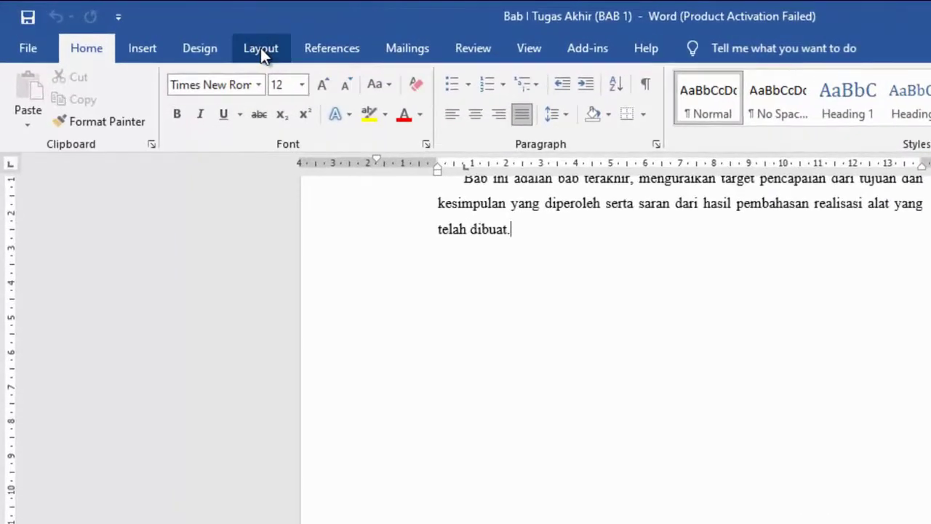
click(260, 48)
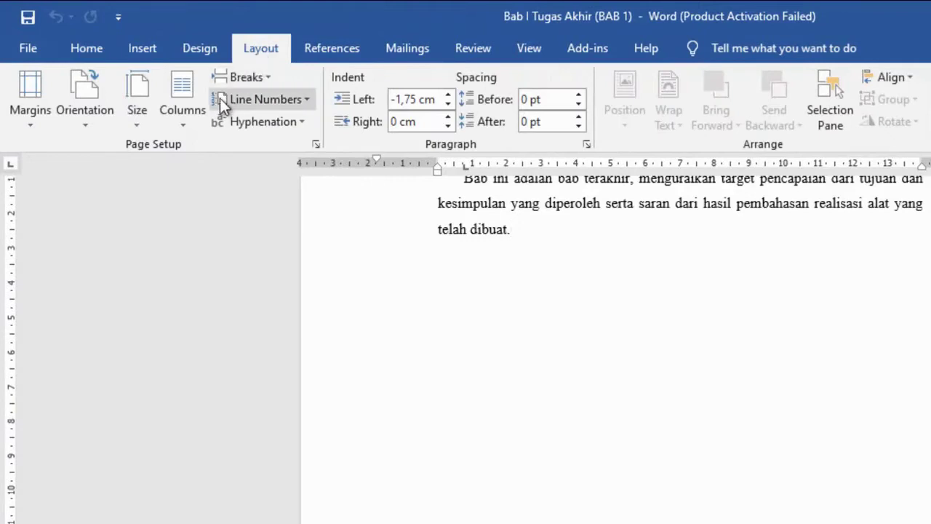
click(263, 77)
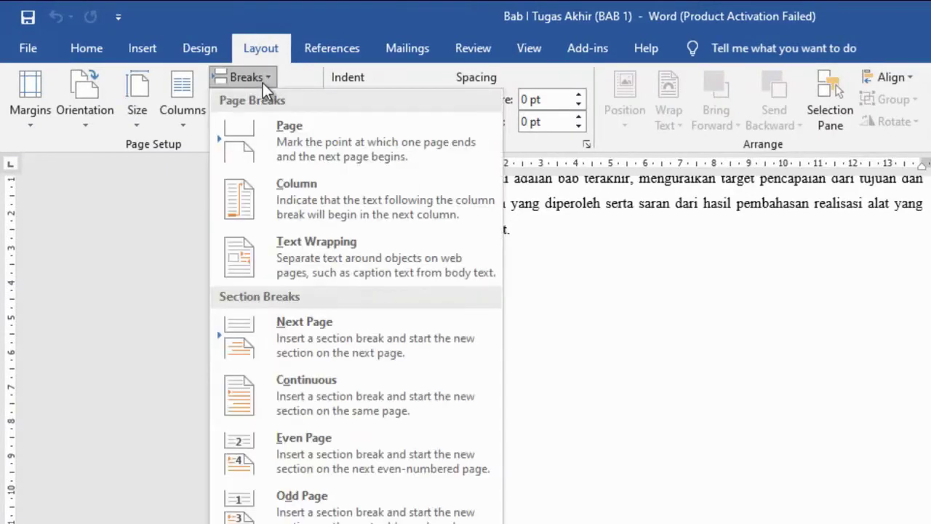
click(317, 350)
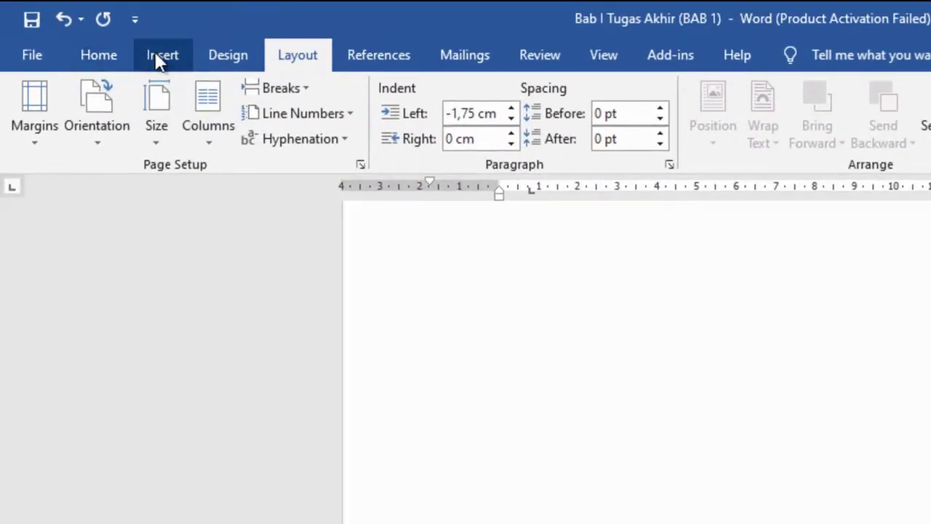
Insert the text of the file Bab II Tugas Akhir (BAB 2) from the Laporan Proyek Akhir folder on DATA (D:) on the new page.
click(160, 56)
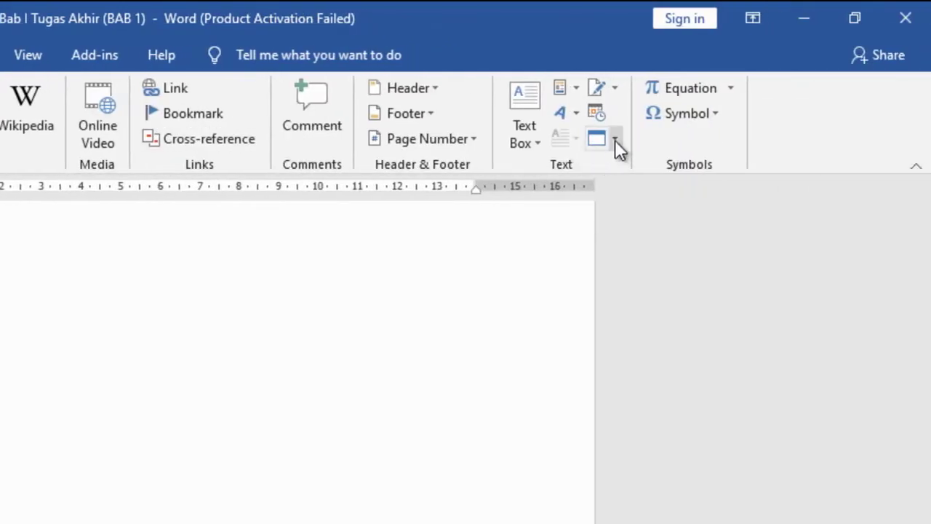
click(615, 140)
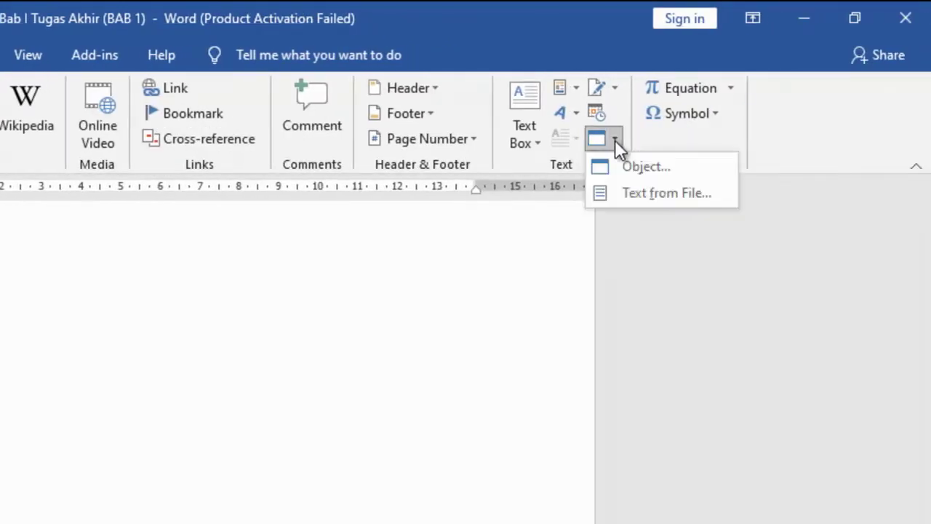
click(639, 194)
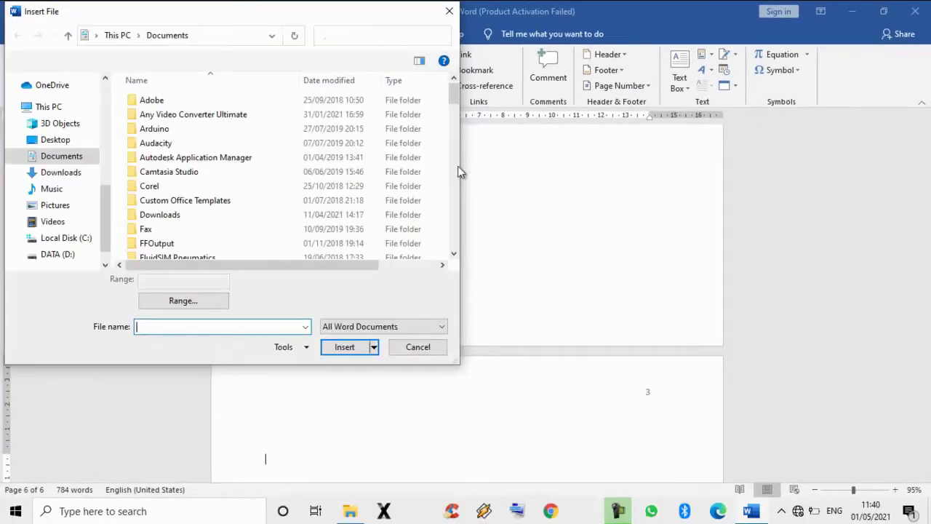
click(77, 256)
click(160, 145)
double_click(161, 146)
double_click(161, 145)
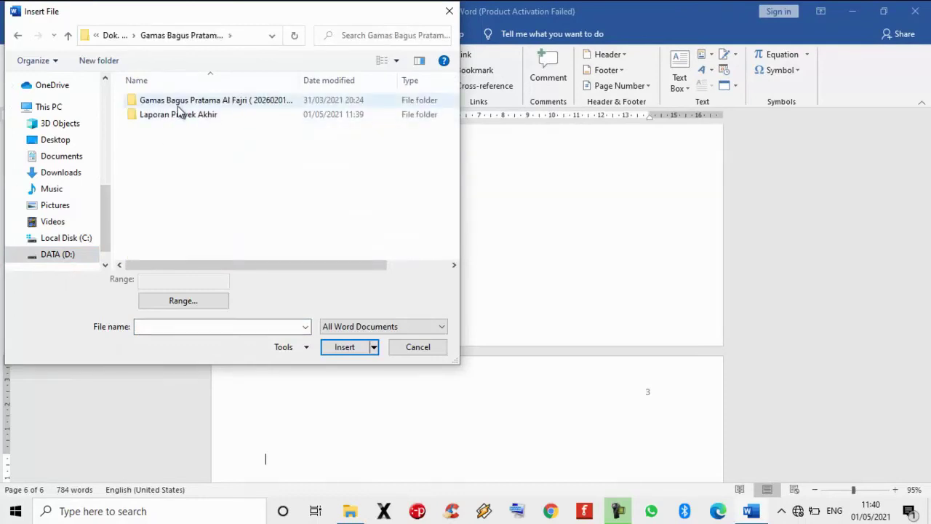
double_click(179, 104)
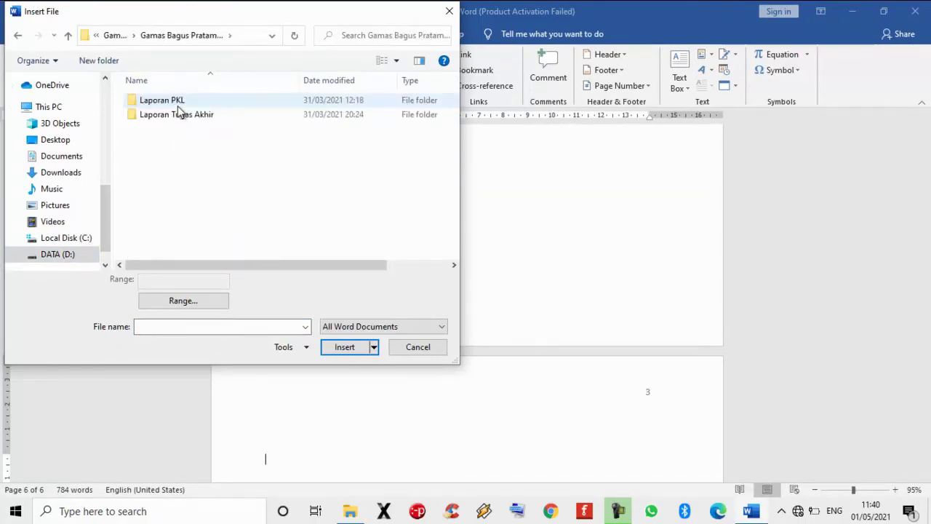
click(17, 39)
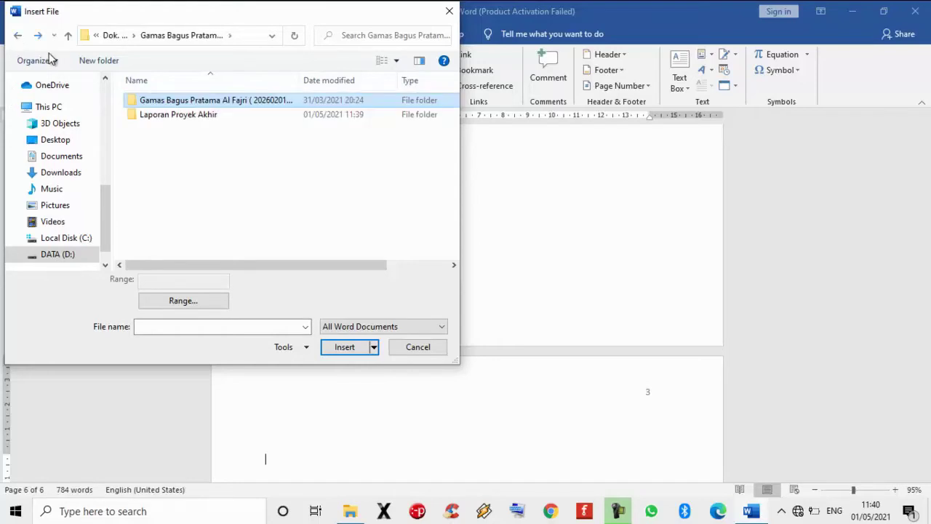
double_click(175, 116)
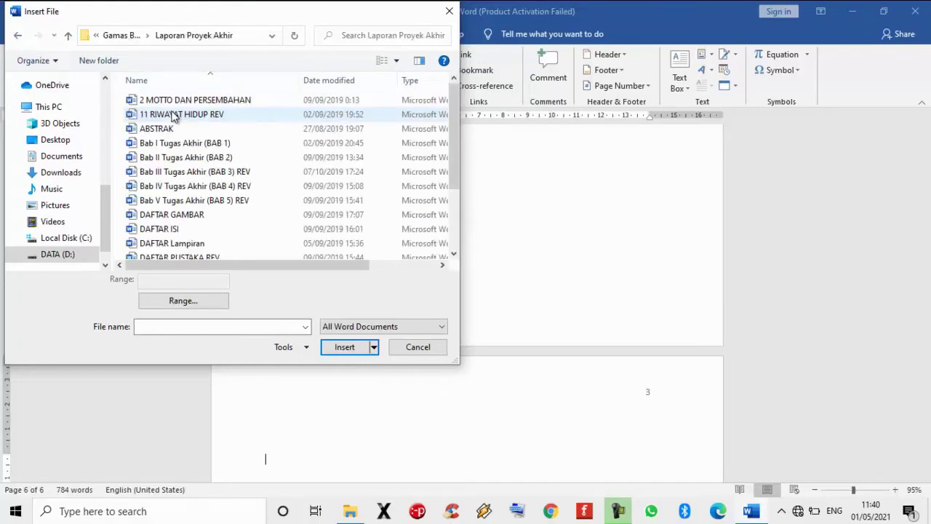
click(183, 163)
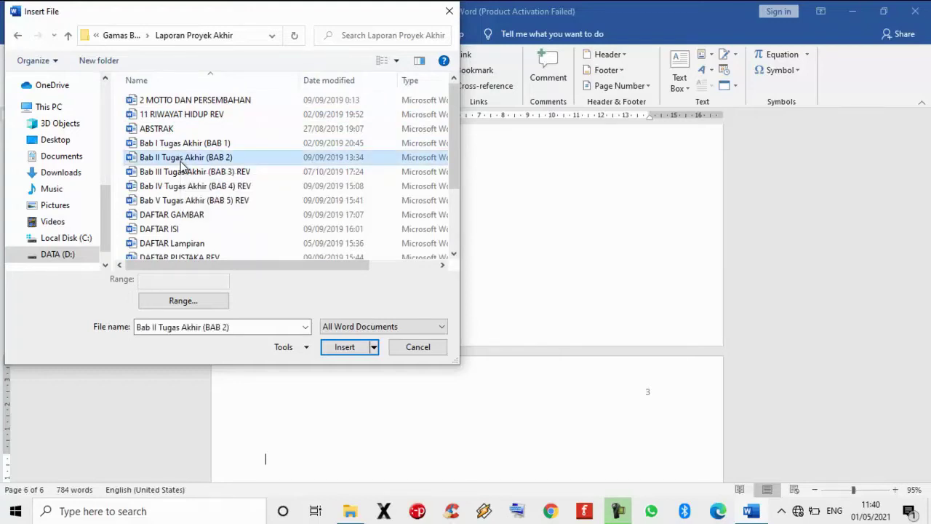
double_click(181, 163)
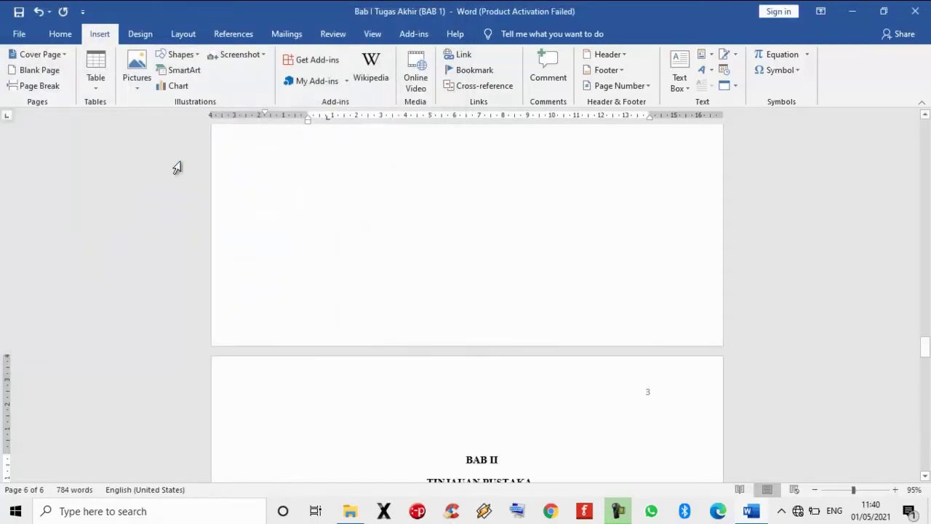
Review the combined BAB I and BAB II pages, checking the chapter transition and the page numbers.
scroll(425, 290, up, 20)
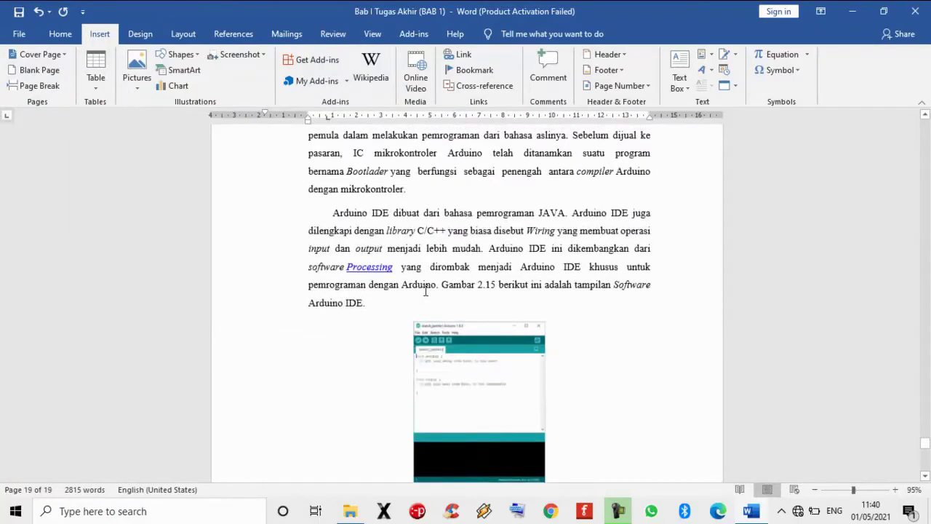
scroll(426, 291, up, 20)
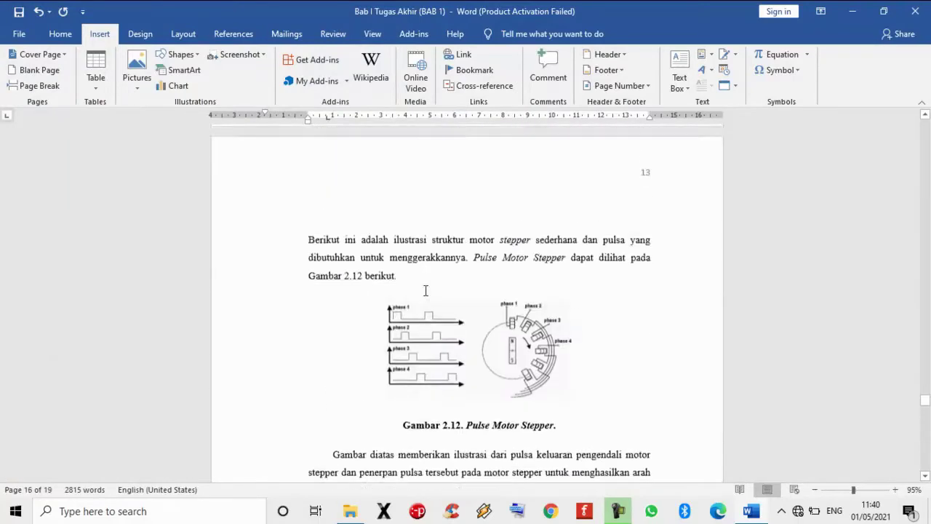
scroll(426, 290, up, 20)
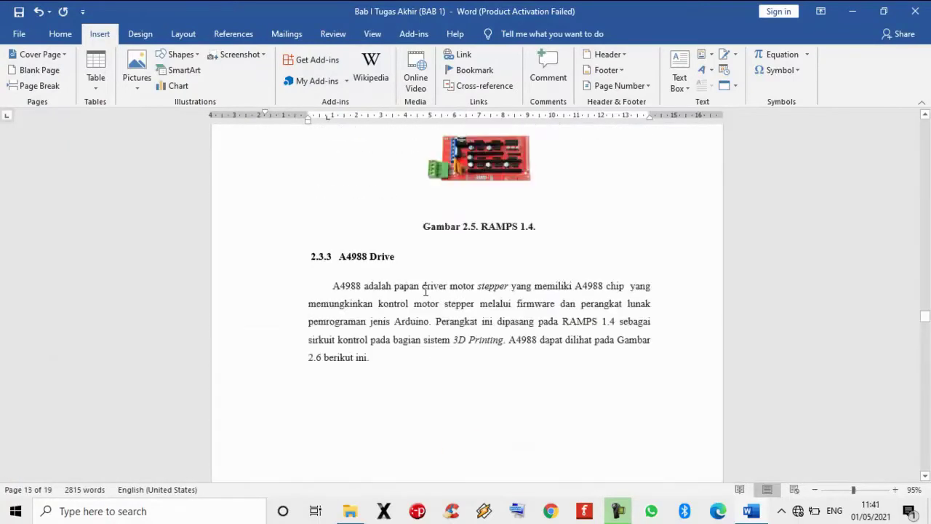
scroll(426, 290, up, 20)
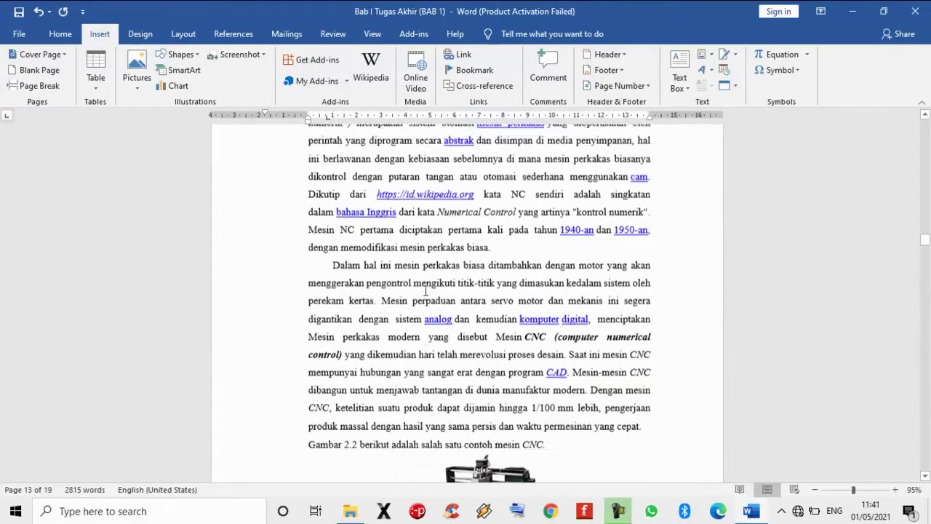
scroll(461, 347, down, 1)
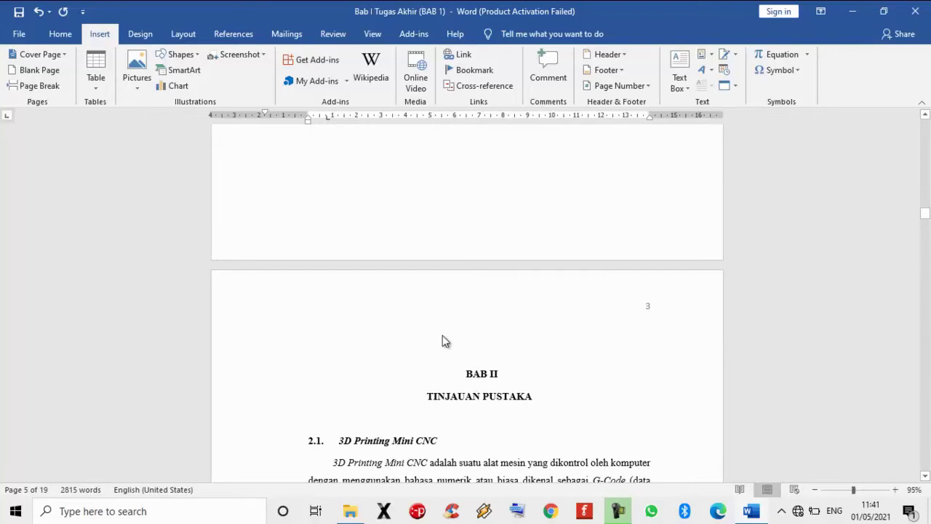
scroll(445, 341, up, 15)
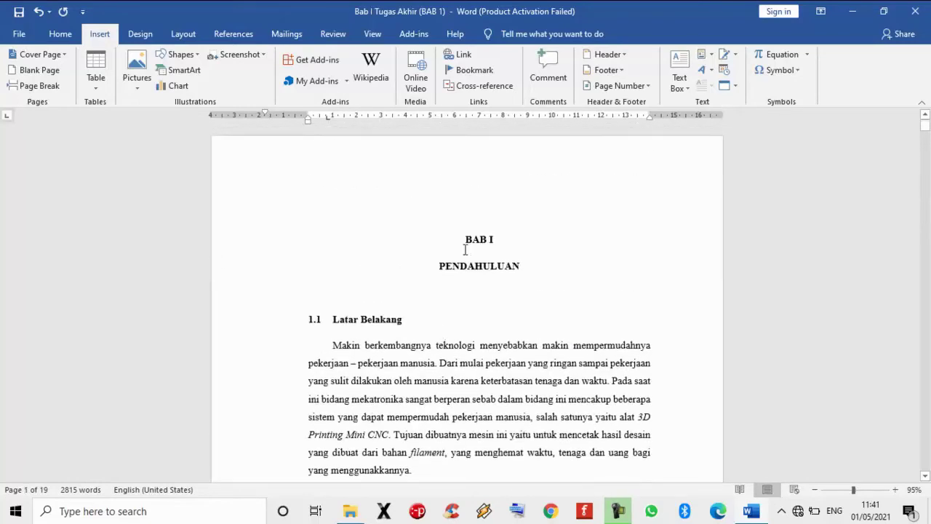
scroll(474, 257, down, 15)
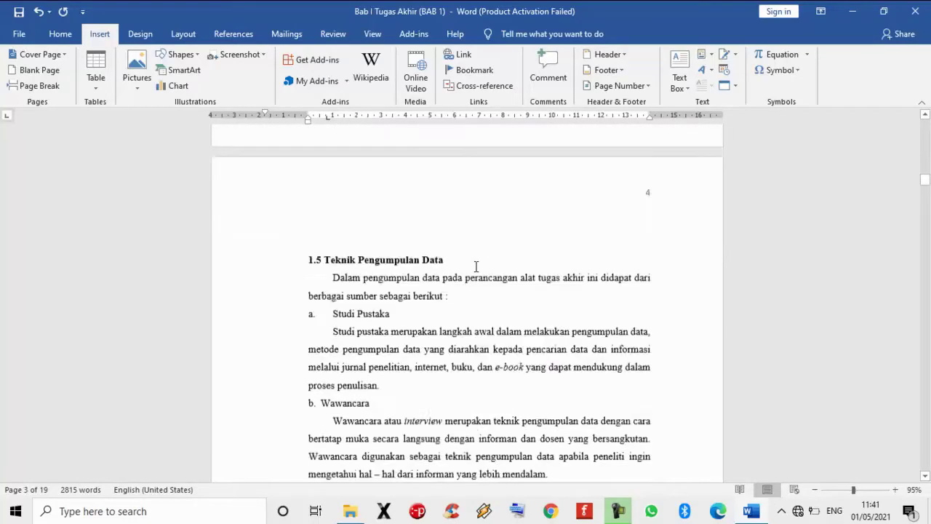
scroll(475, 267, up, 1)
scroll(476, 267, down, 15)
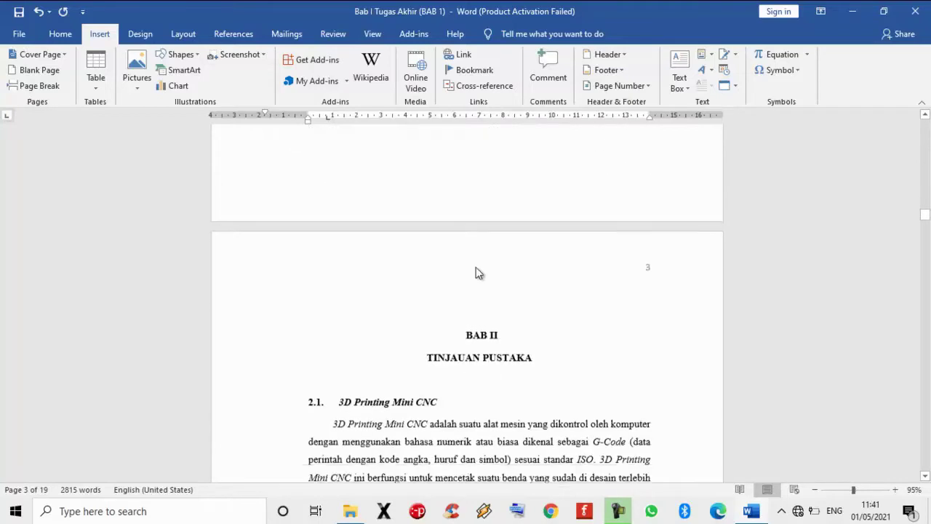
scroll(476, 353, down, 20)
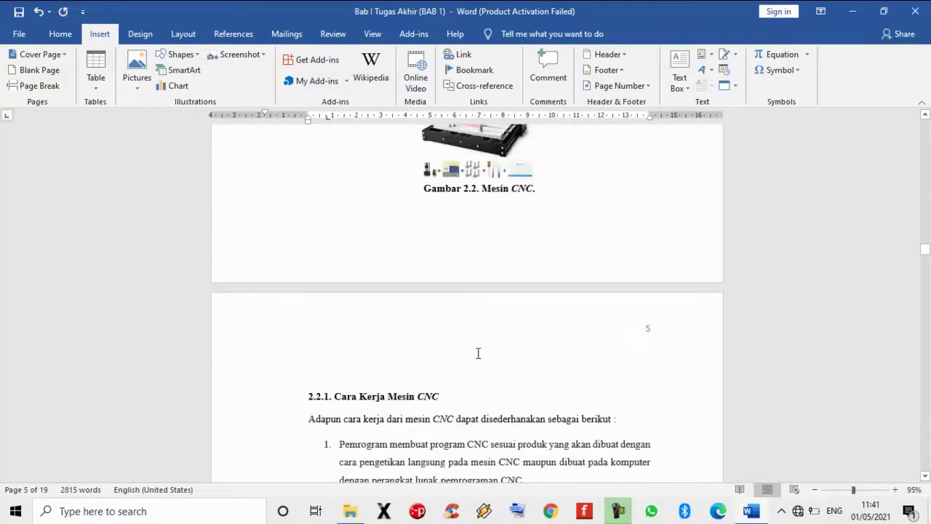
scroll(478, 353, down, 20)
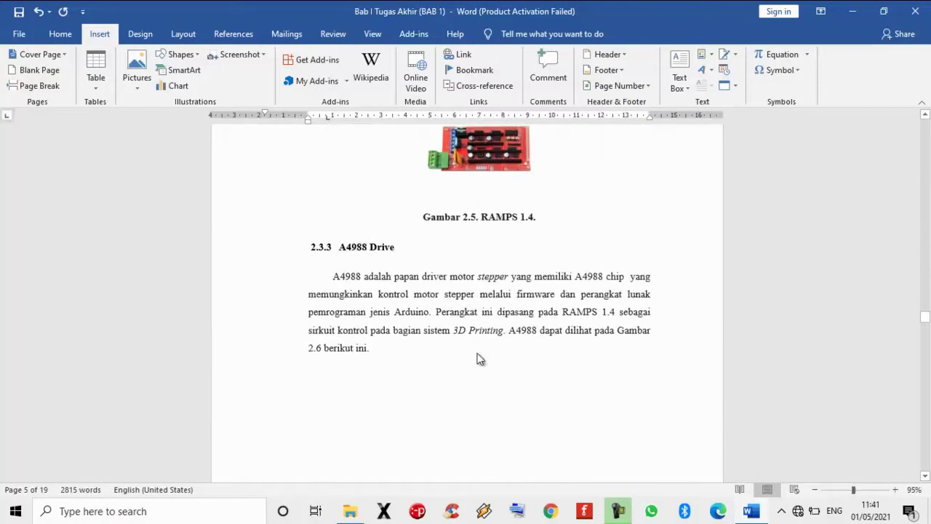
scroll(478, 353, down, 20)
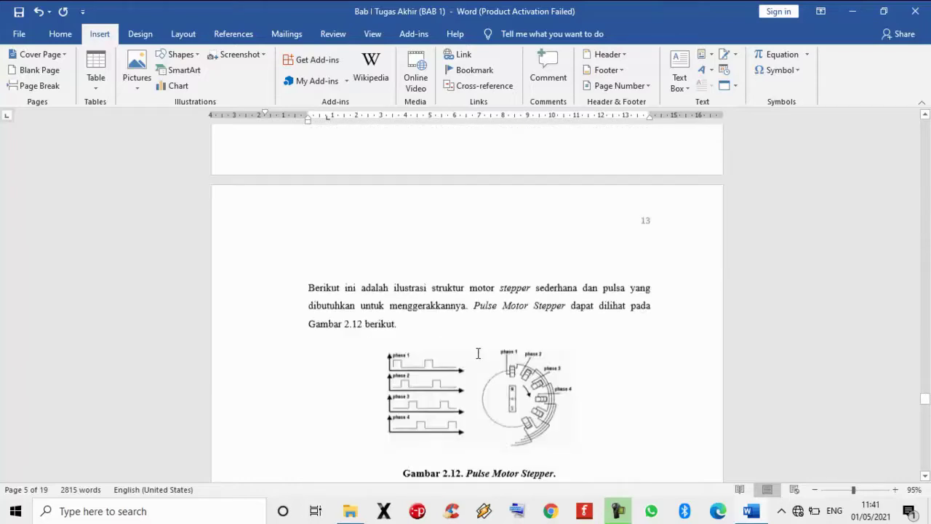
scroll(477, 353, down, 12)
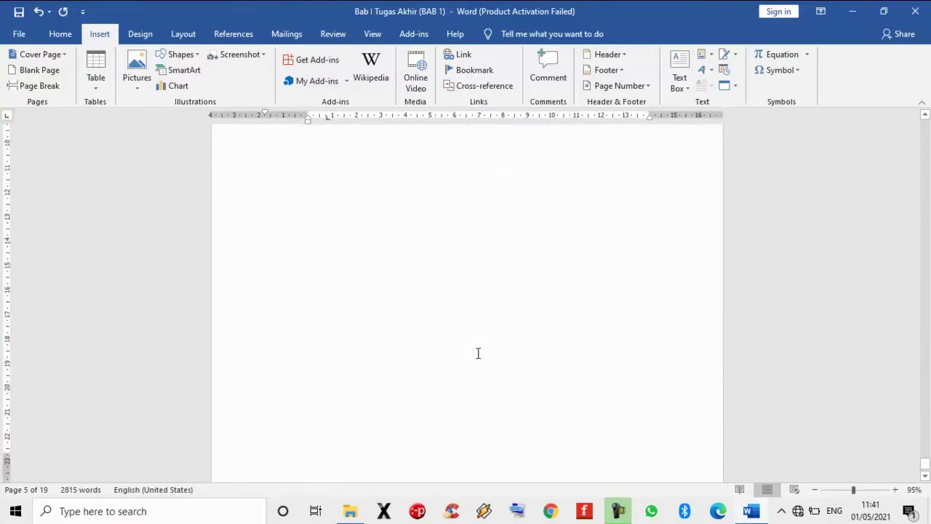
Insert the text of the file Bab III Tugas Akhir (BAB 3) REV on the blank last page after Gambar 2.15.
scroll(478, 357, up, 4)
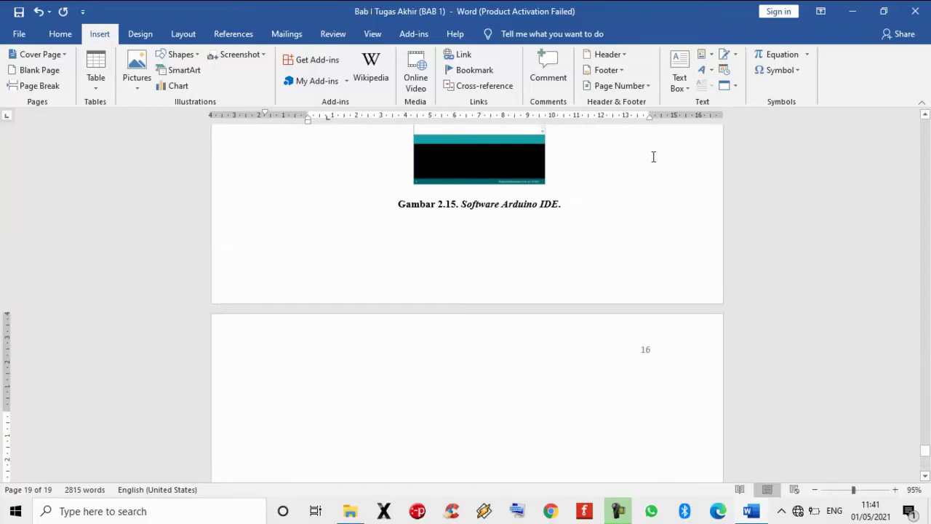
click(735, 86)
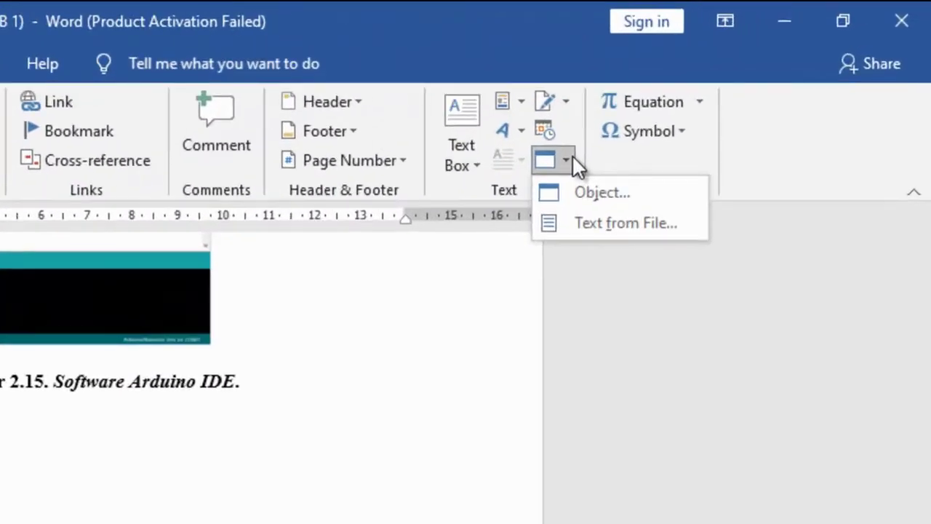
click(583, 227)
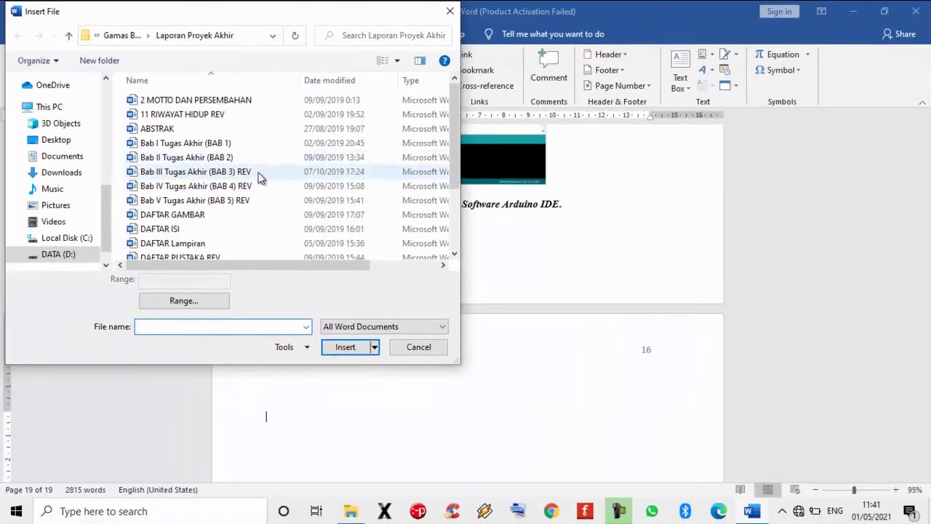
double_click(258, 174)
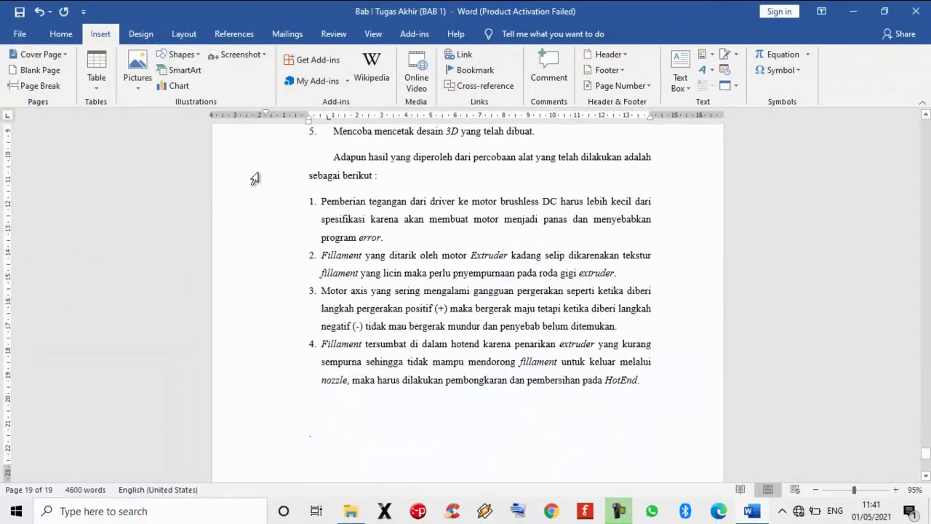
scroll(369, 279, up, 20)
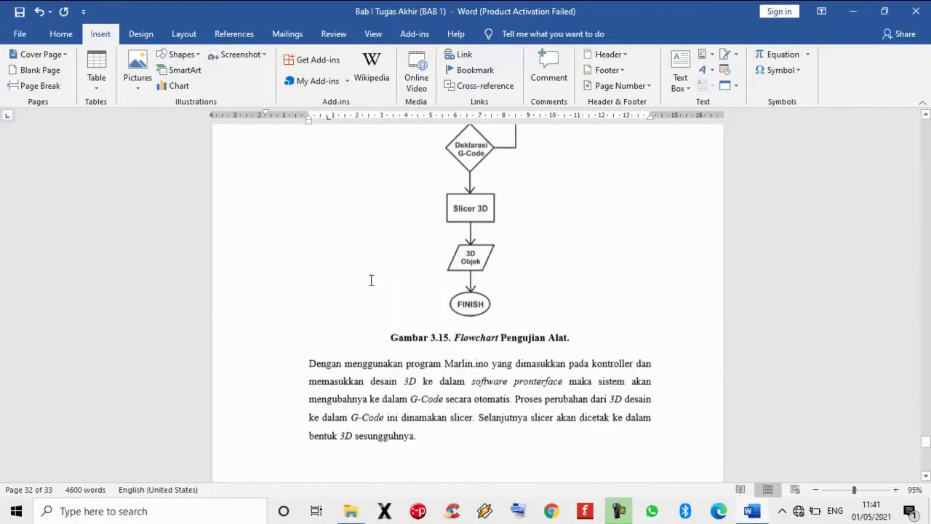
Review the inserted BAB III pages, checking the transition from BAB II, the page numbers and the end of the chapter.
scroll(371, 280, up, 20)
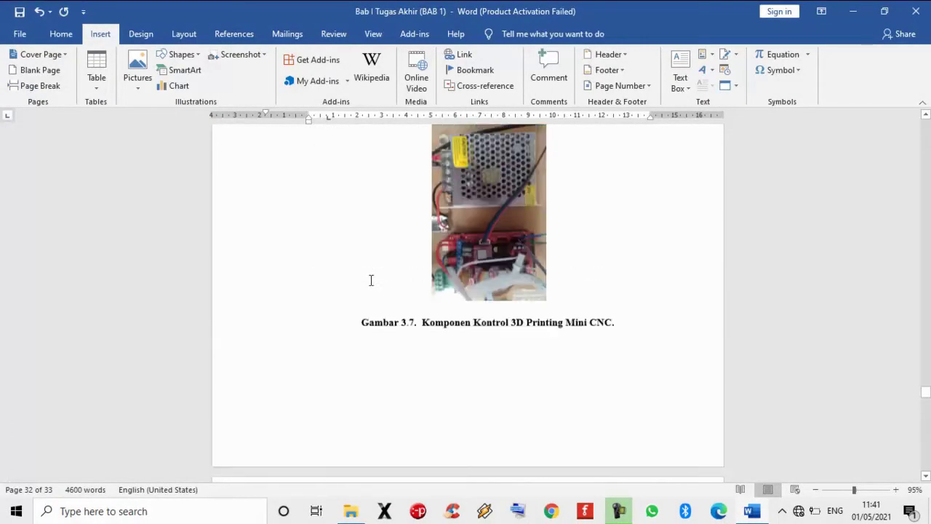
scroll(369, 284, up, 20)
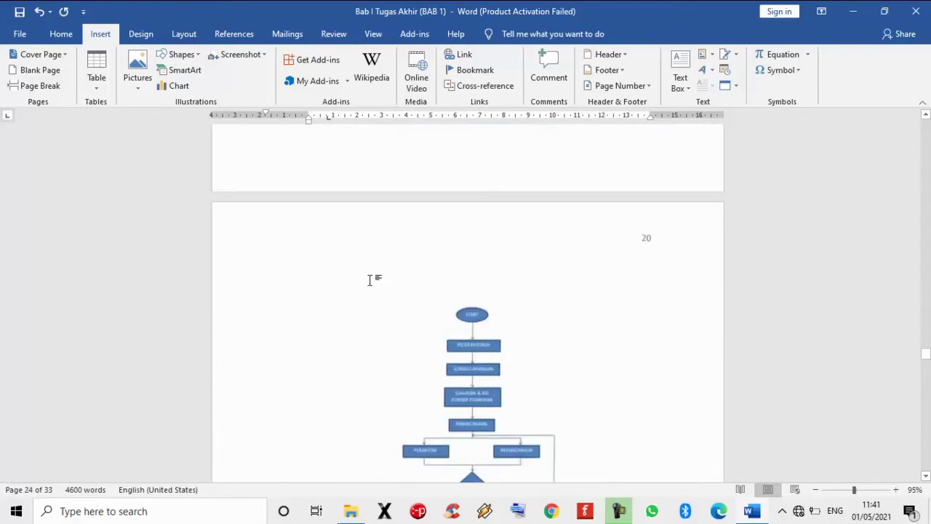
scroll(371, 280, up, 20)
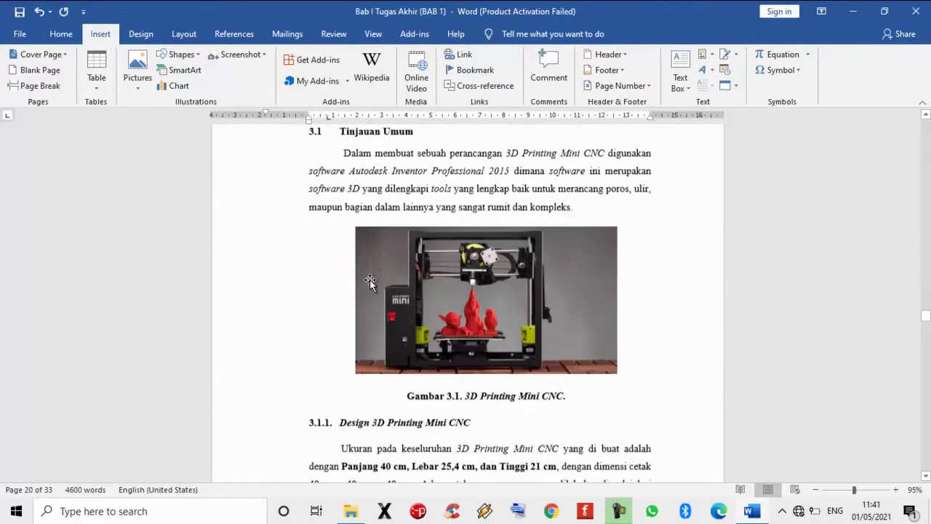
scroll(371, 282, down, 7)
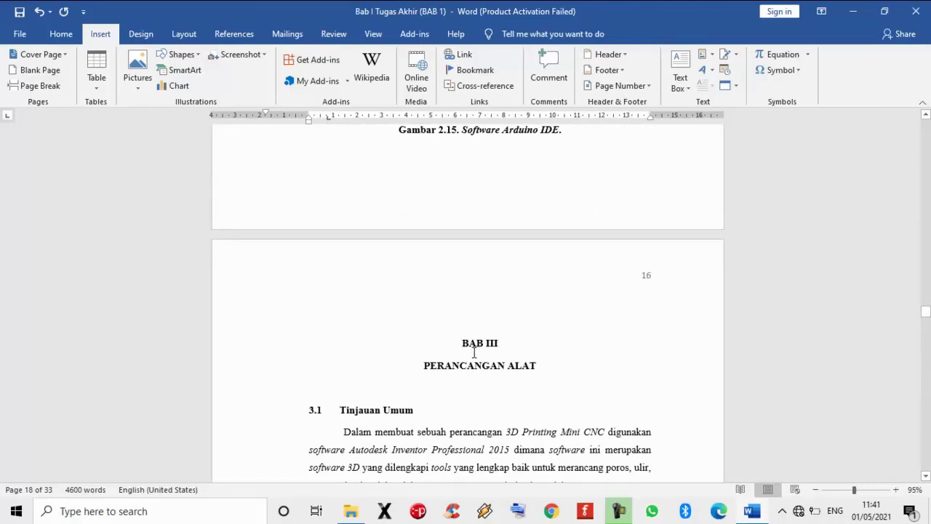
scroll(464, 344, down, 20)
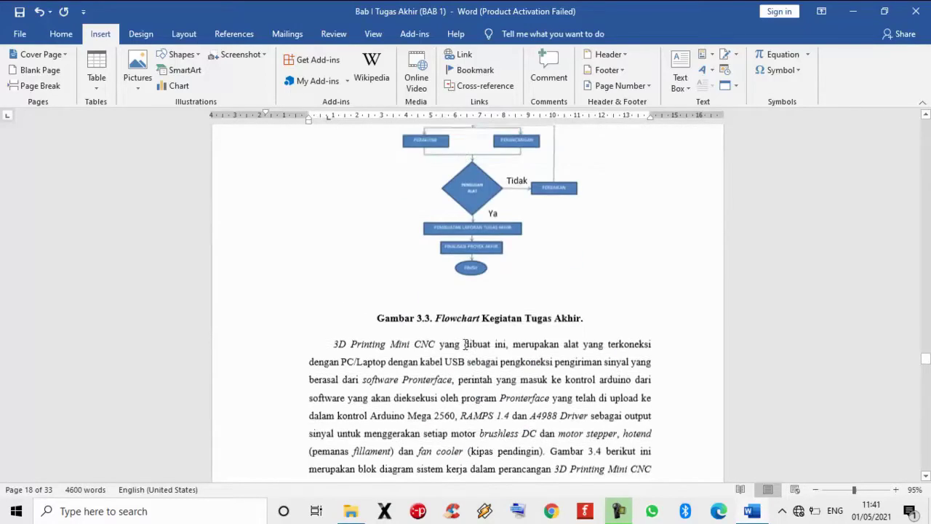
scroll(465, 345, down, 20)
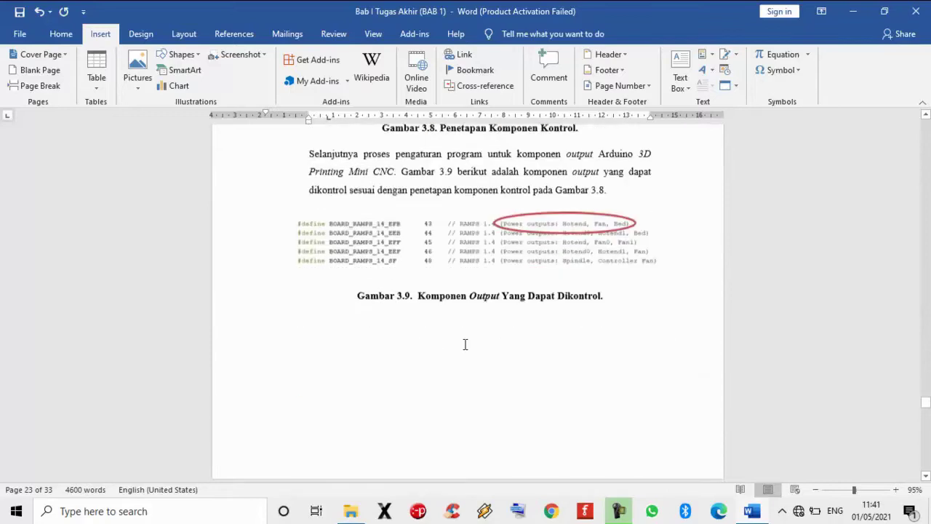
scroll(465, 344, down, 20)
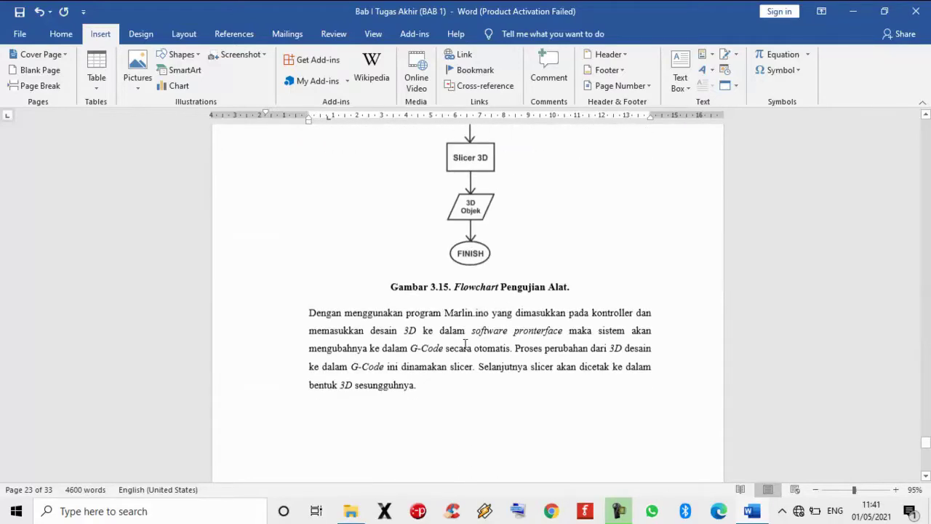
scroll(464, 344, down, 15)
scroll(464, 344, up, 9)
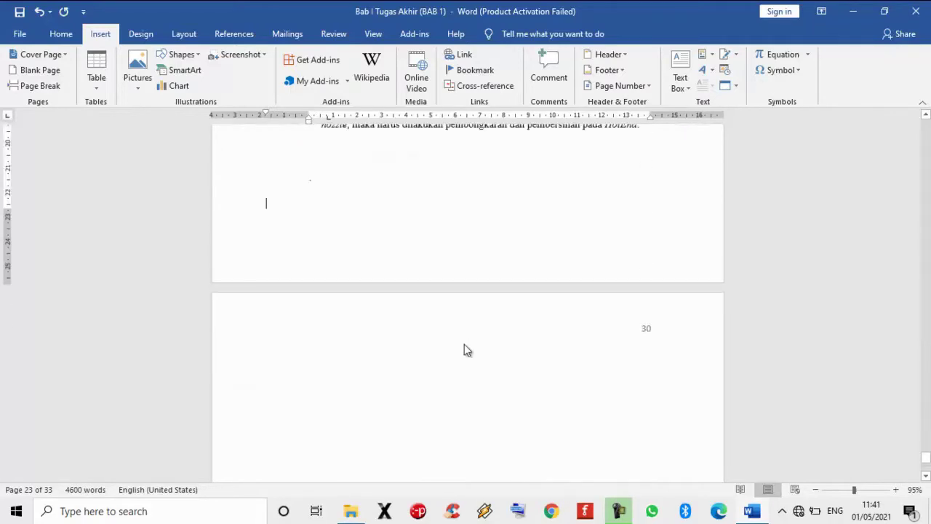
Add a Next Page section break after the BAB III text and insert the file Bab IV Tugas Akhir (BAB 4) REV on the new page.
scroll(429, 347, down, 5)
click(178, 37)
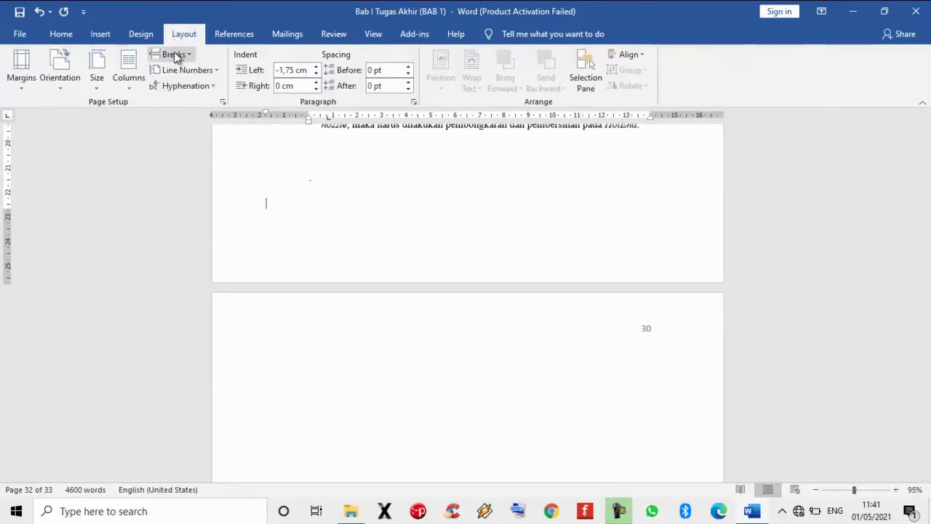
click(175, 57)
click(213, 231)
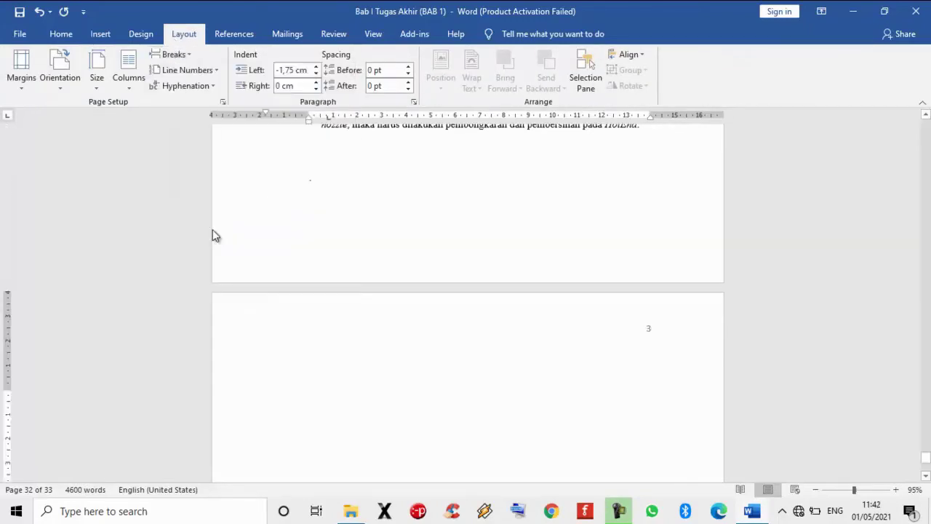
click(101, 35)
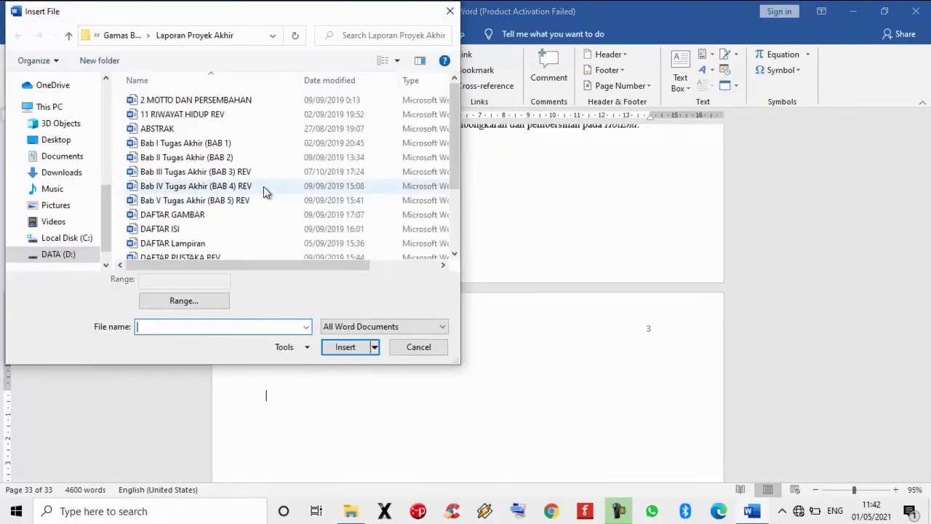
double_click(263, 186)
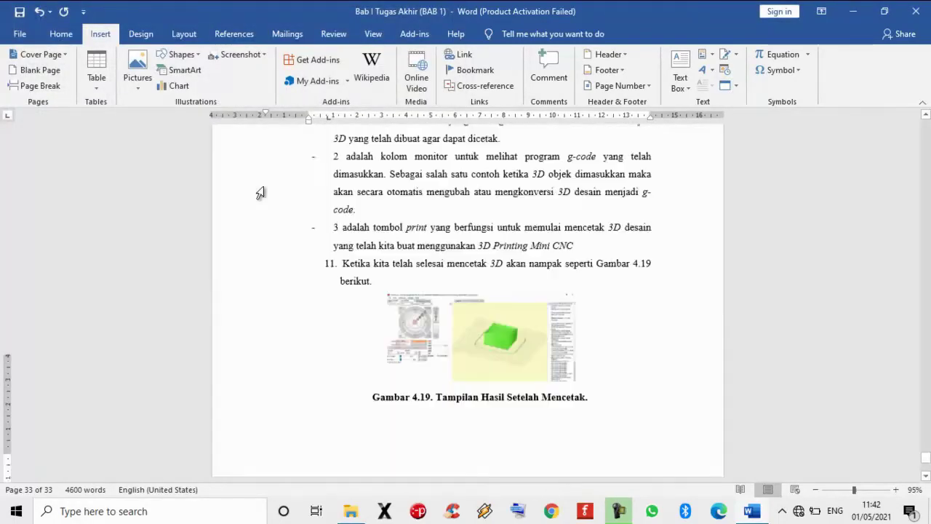
Review the inserted BAB IV PELAKSANAAN KEGIATAN pages, checking where the chapter starts and how its pages are numbered.
scroll(452, 315, up, 20)
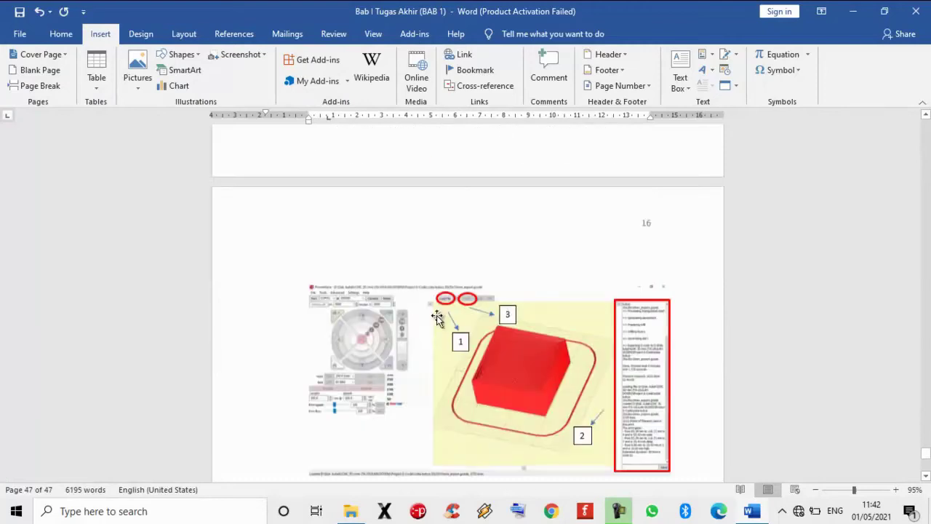
scroll(440, 321, up, 20)
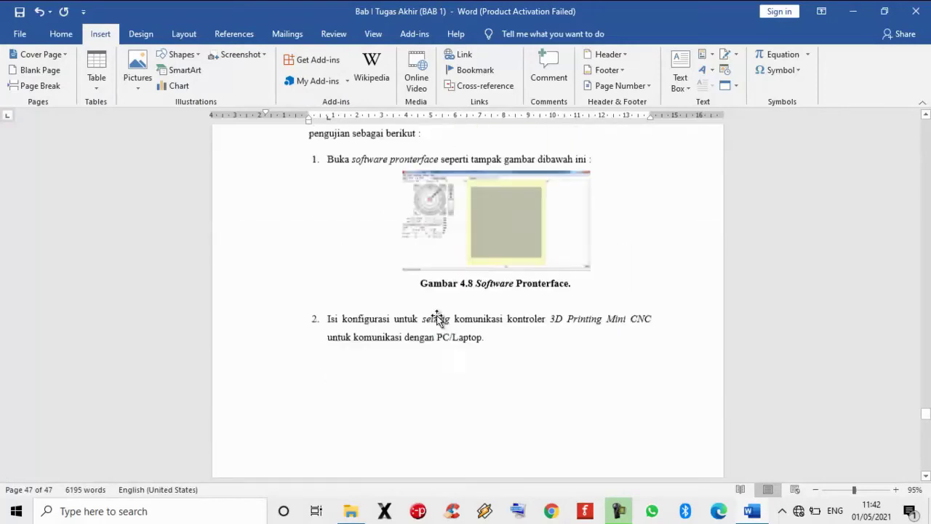
scroll(437, 315, up, 20)
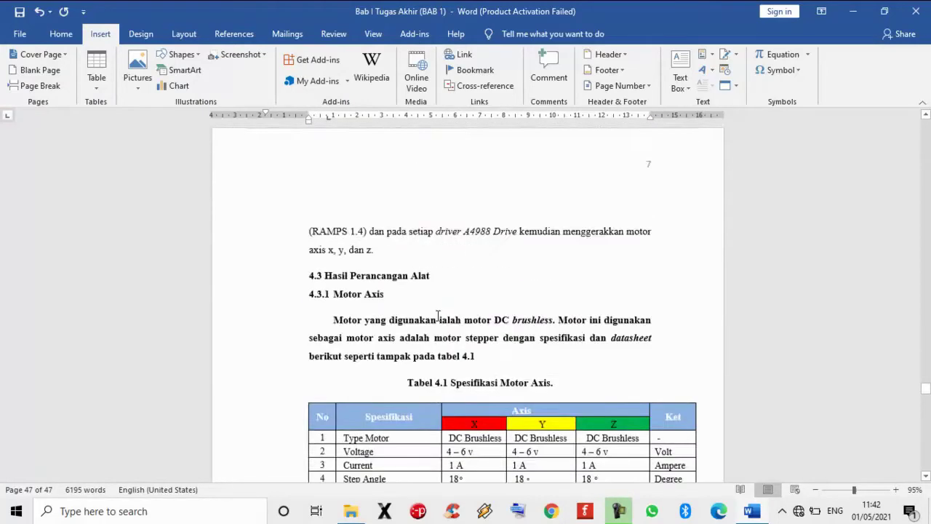
scroll(436, 315, up, 20)
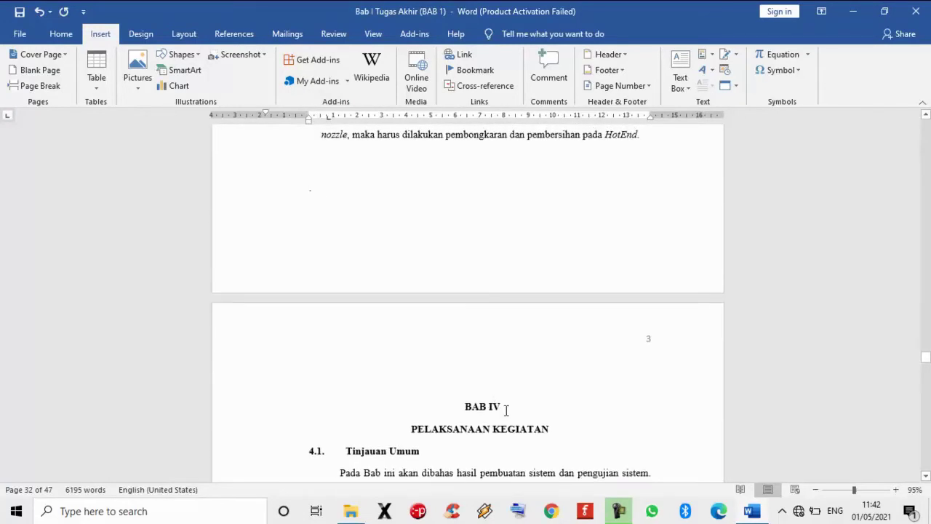
scroll(499, 414, down, 20)
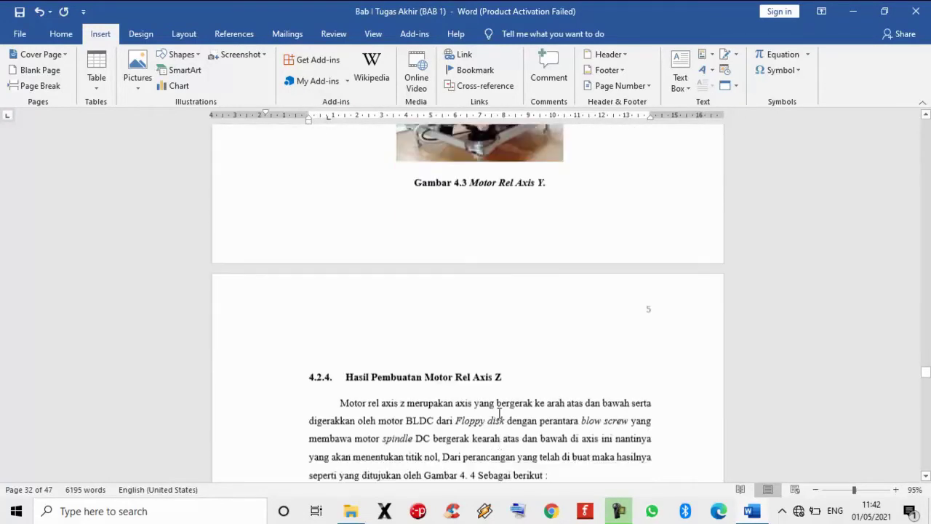
scroll(499, 413, down, 20)
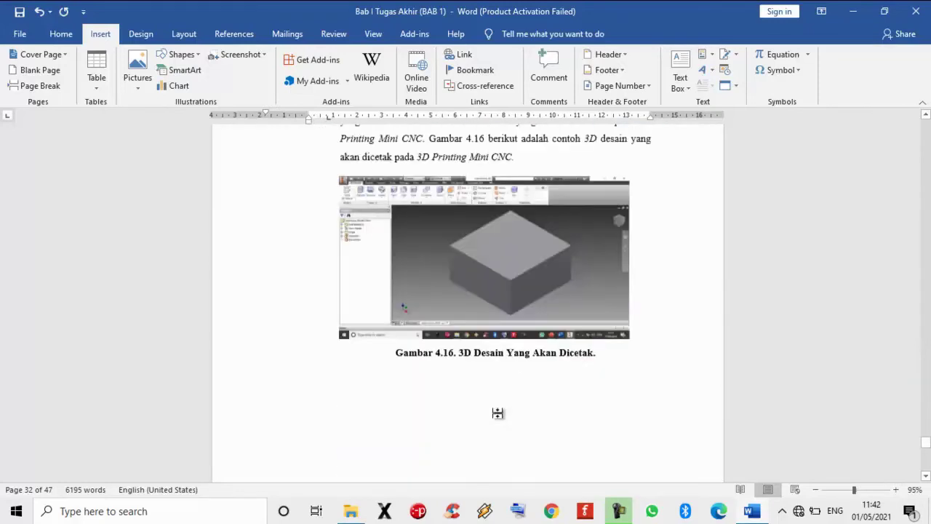
Insert the text of the file Bab V Tugas Akhir (BAB 5) REV on the blank last page after Gambar 4.19.
scroll(499, 413, up, 5)
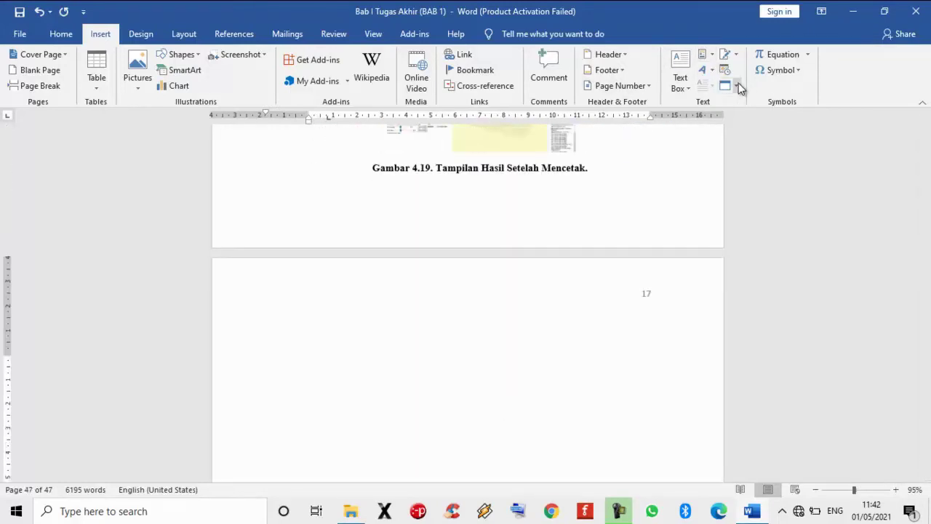
click(738, 117)
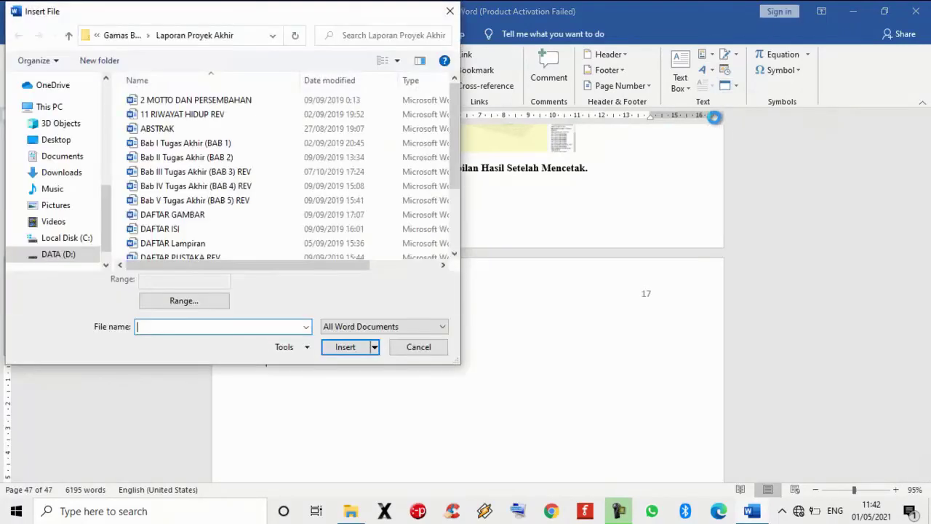
double_click(203, 201)
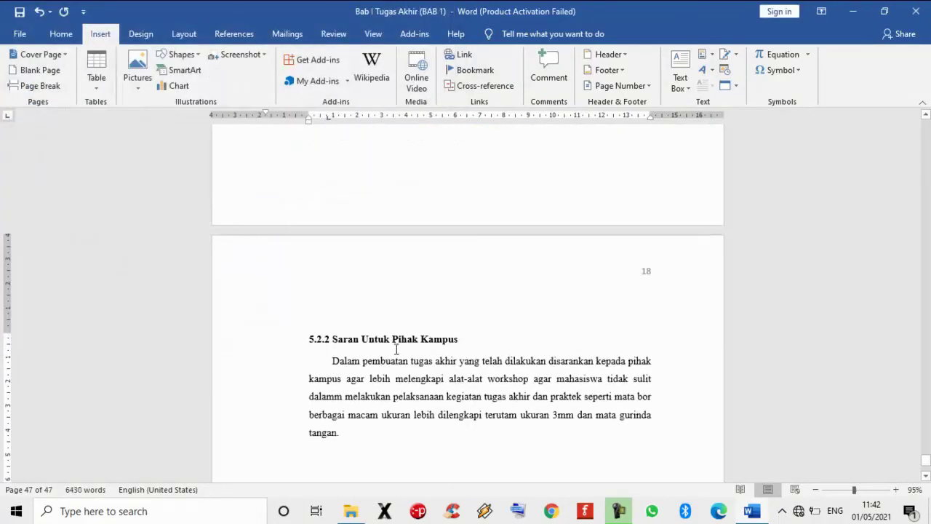
Review the inserted BAB V PENUTUP pages, checking the transition from BAB IV and the end of the document.
scroll(438, 383, up, 20)
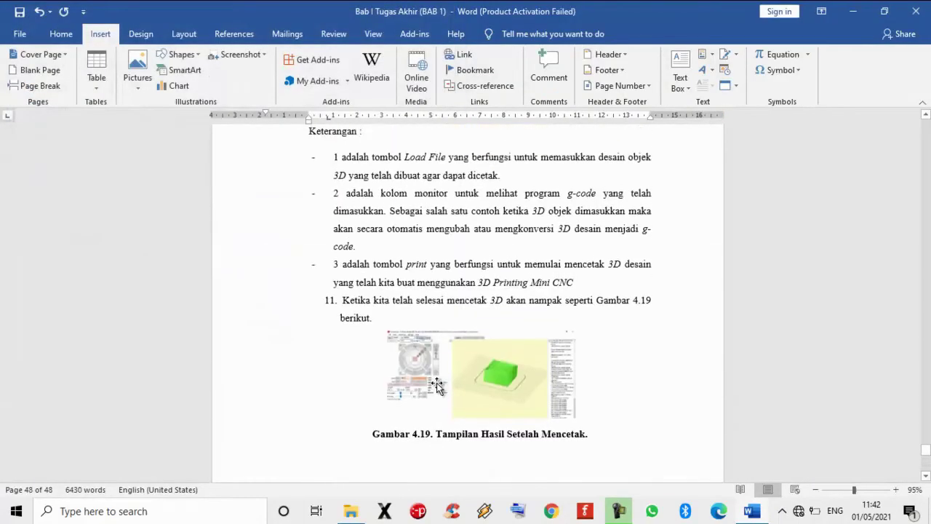
scroll(438, 384, down, 5)
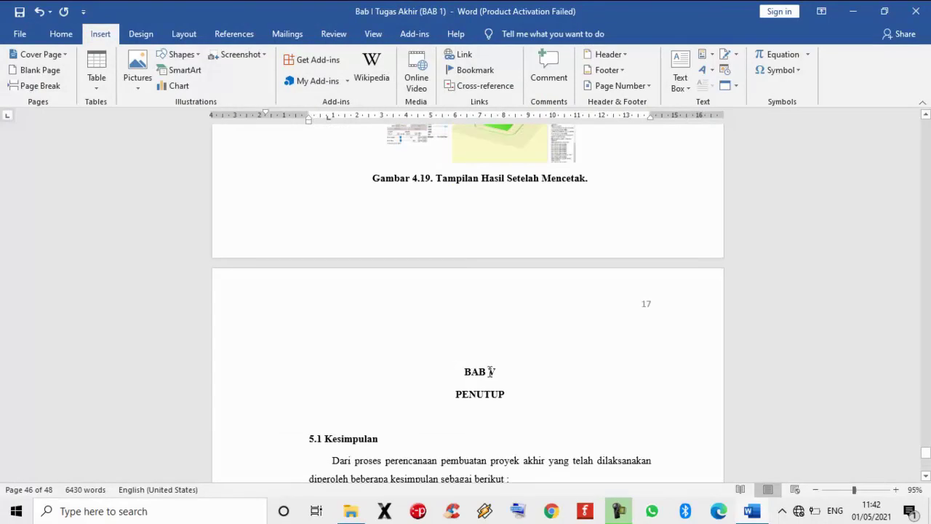
scroll(489, 372, down, 20)
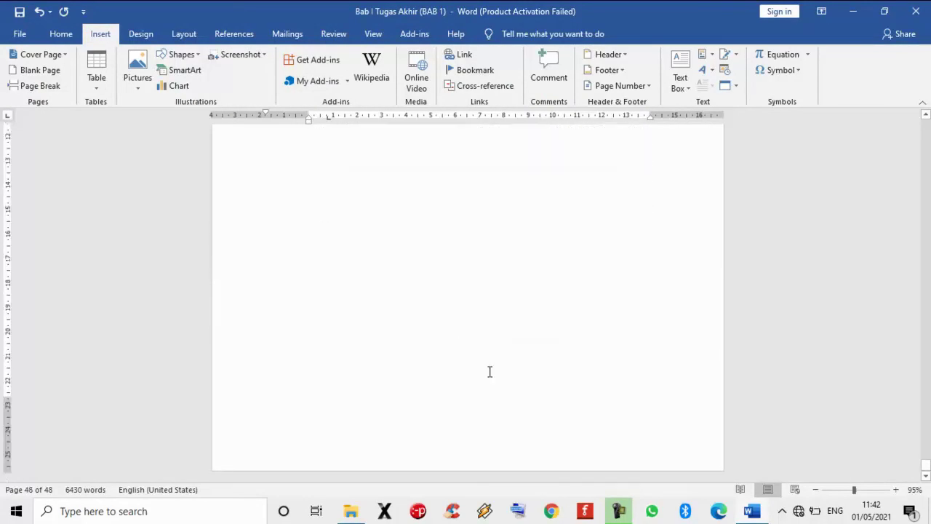
scroll(489, 371, up, 20)
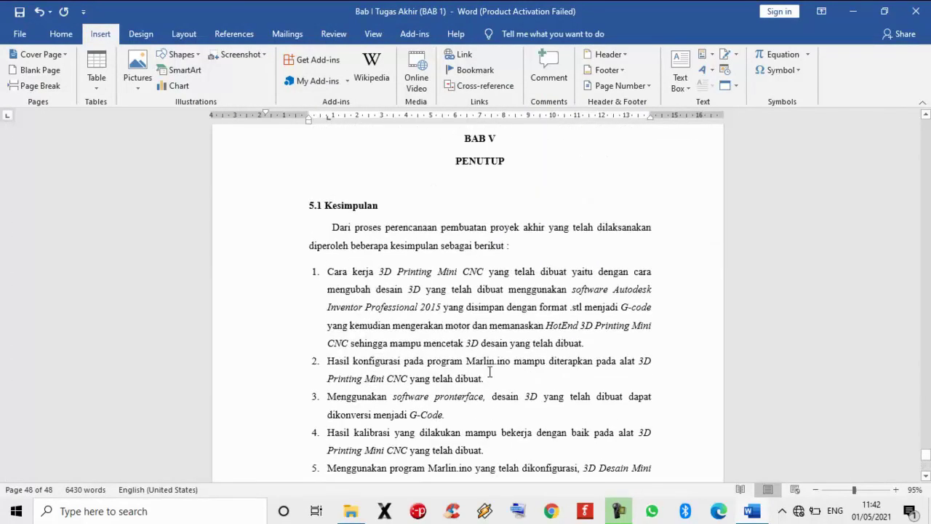